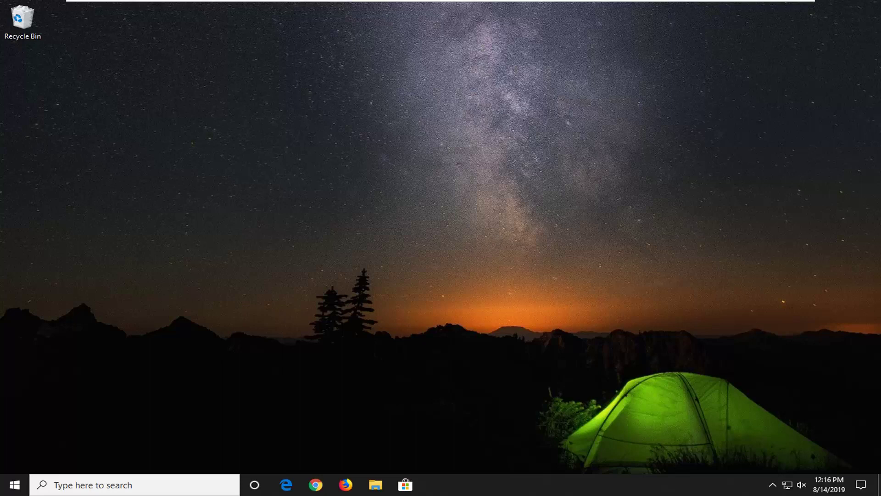
# Step: Search the Start Menu for regedit and run Registry Editor as administrator, approving the UAC prompt
pyautogui.click(14, 485)
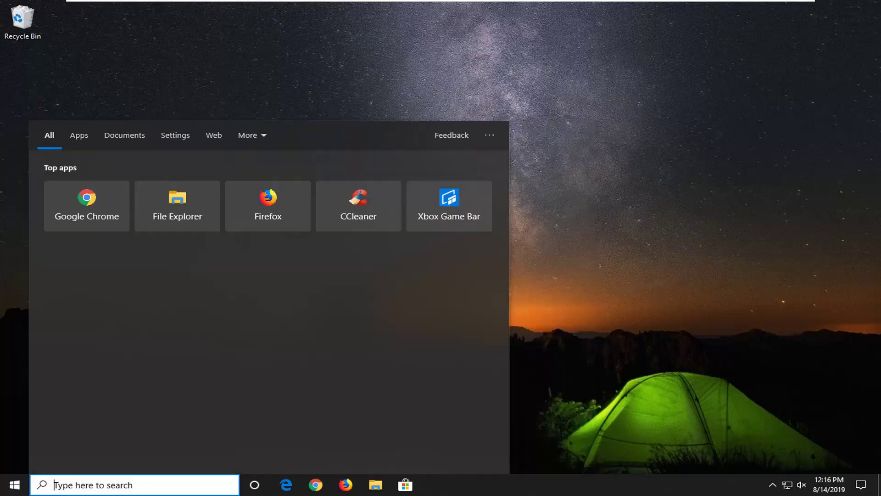
pyautogui.write('regedfi')
pyautogui.press('BackSpace')
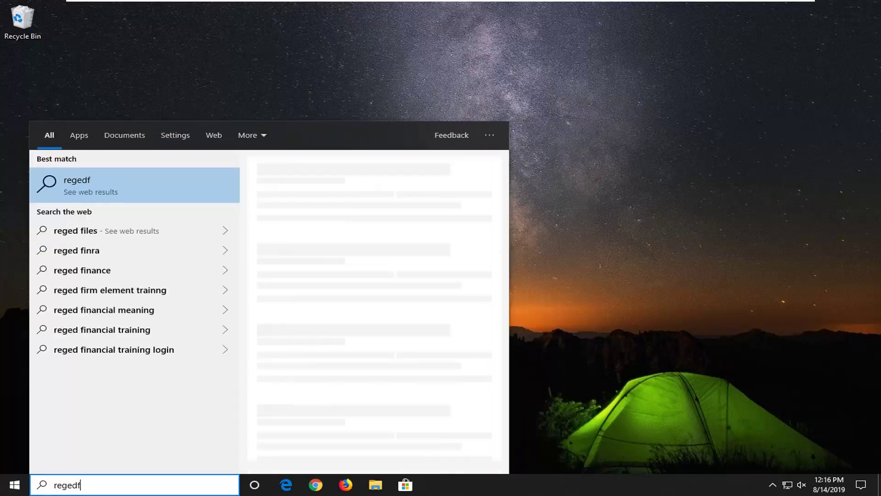
pyautogui.press('BackSpace')
pyautogui.write('it')
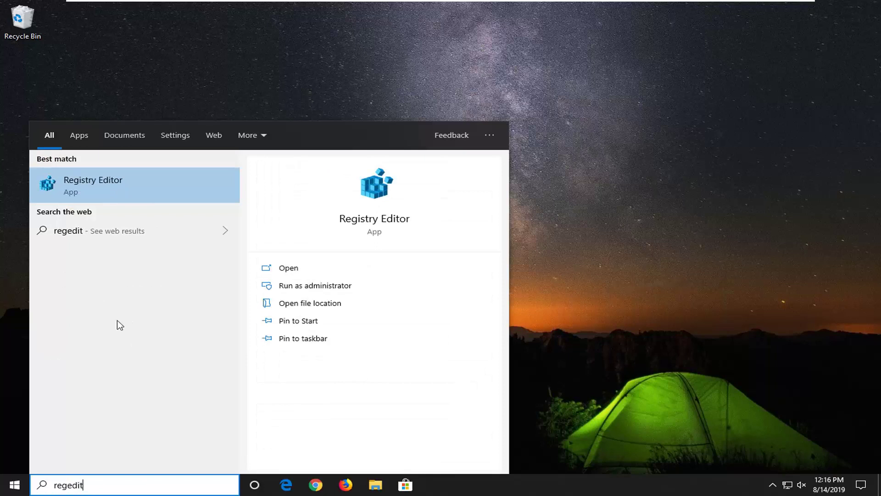
pyautogui.rightClick(81, 189)
pyautogui.click(124, 198)
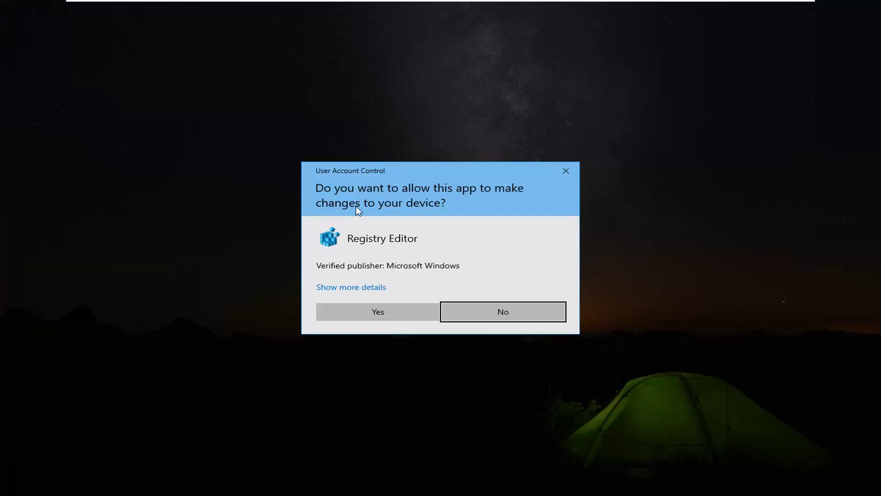
pyautogui.click(352, 310)
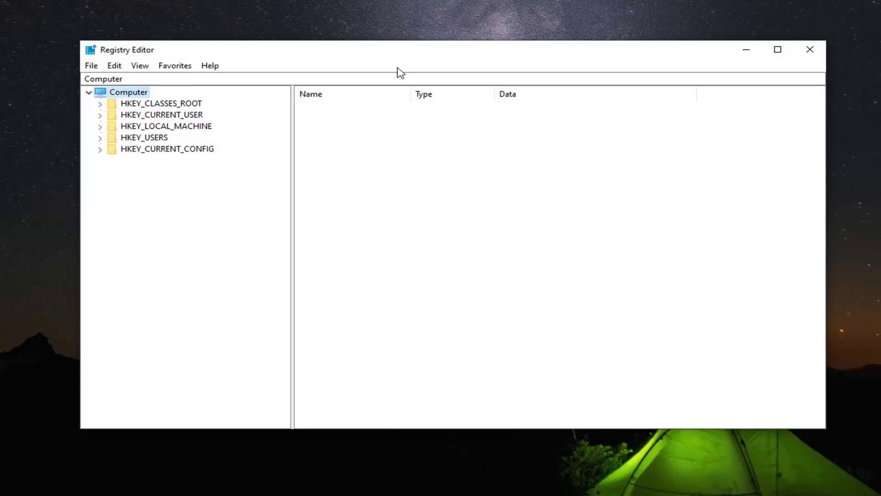
pyautogui.click(398, 78)
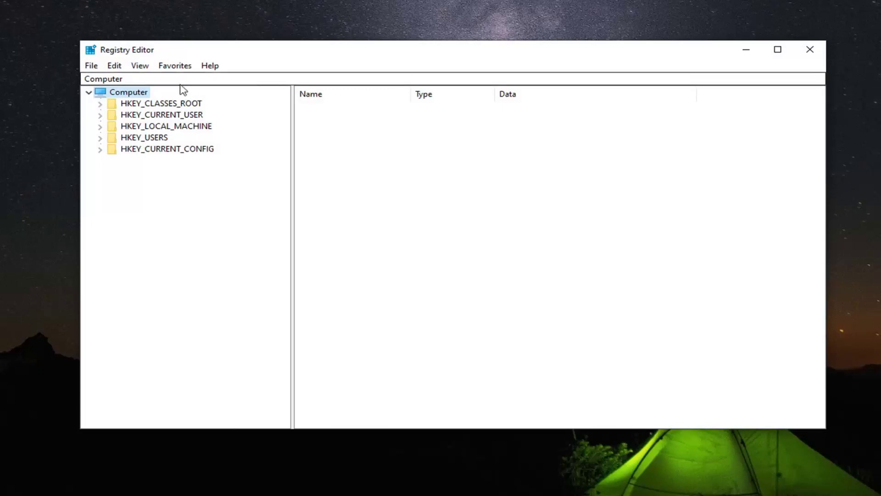
pyautogui.click(88, 70)
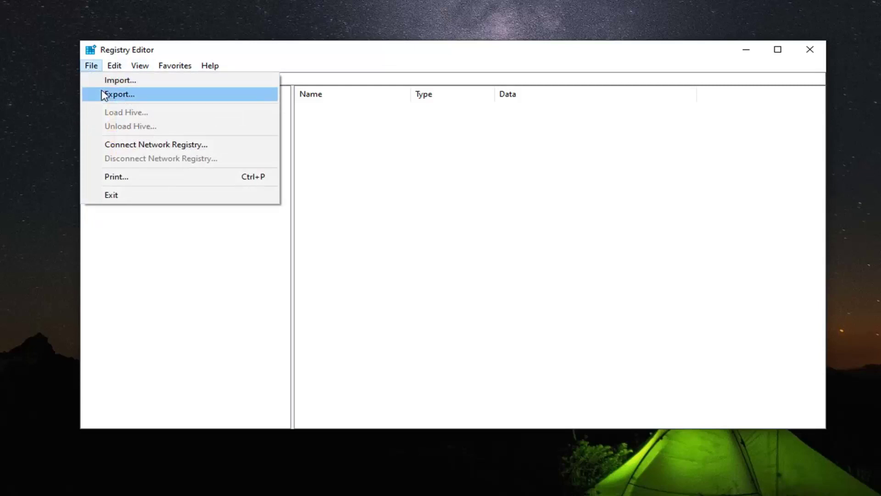
pyautogui.click(103, 93)
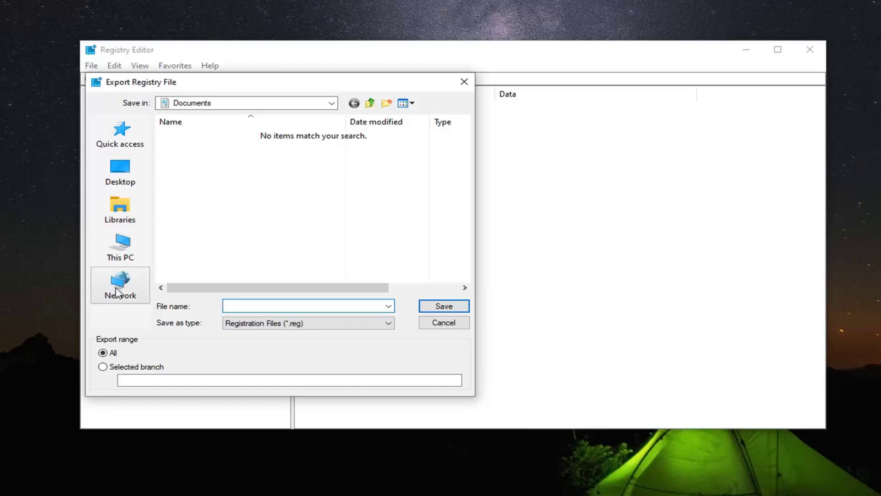
pyautogui.click(433, 322)
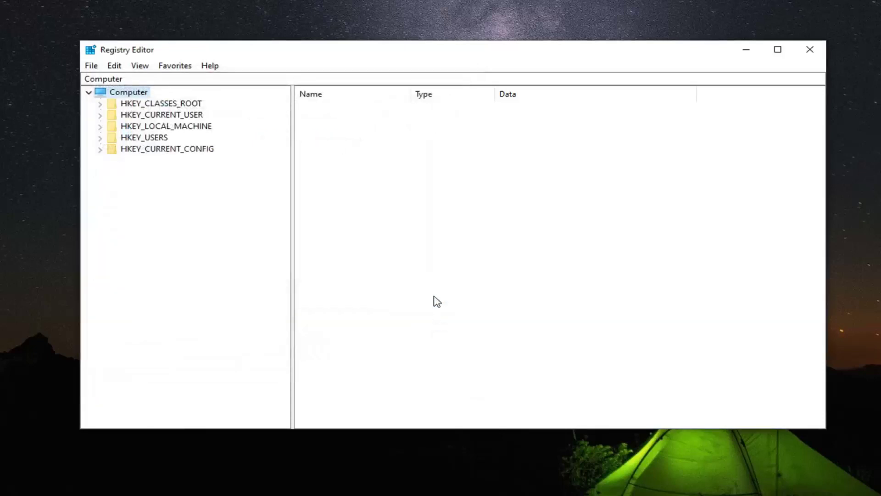
pyautogui.click(92, 68)
pyautogui.click(120, 81)
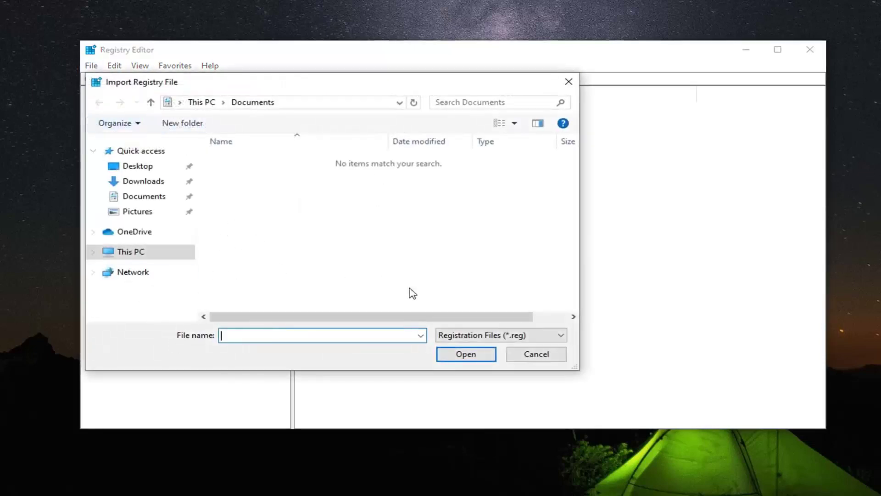
pyautogui.click(531, 356)
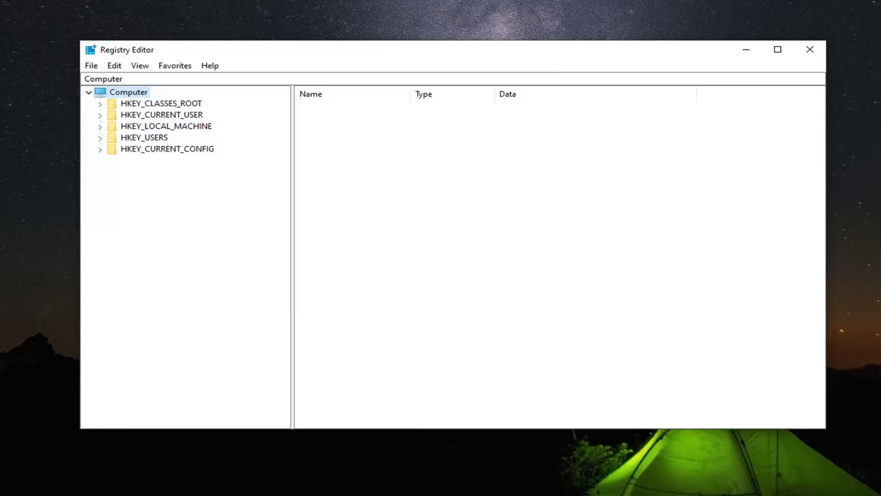
# Step: Expand HKEY_LOCAL_MACHINE > SYSTEM > ControlSet001 > Control and select TimeZoneInformation
pyautogui.click(165, 130)
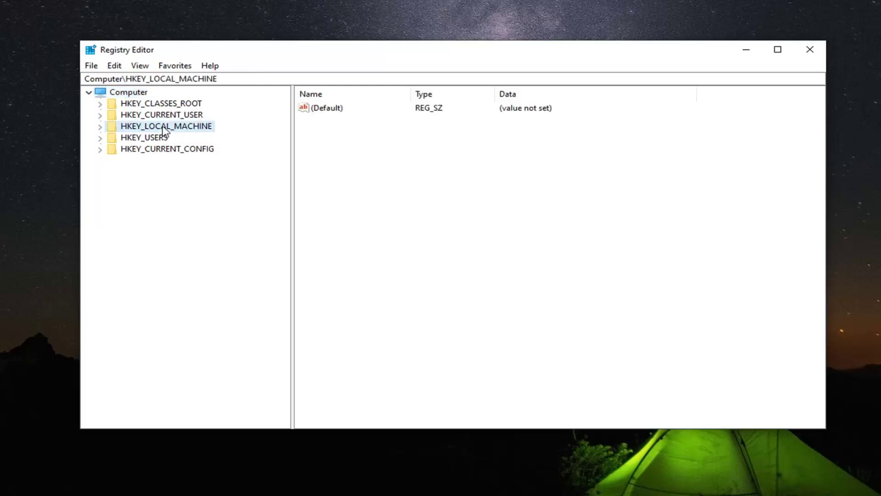
pyautogui.doubleClick(128, 128)
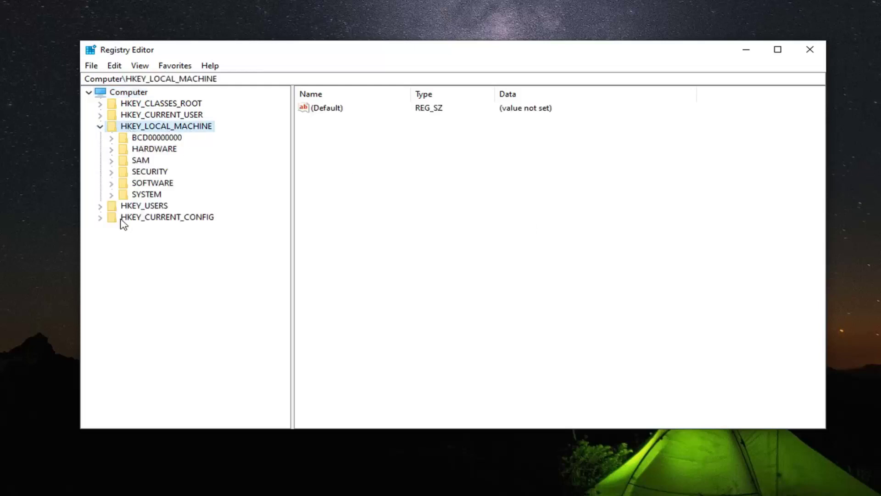
pyautogui.click(135, 196)
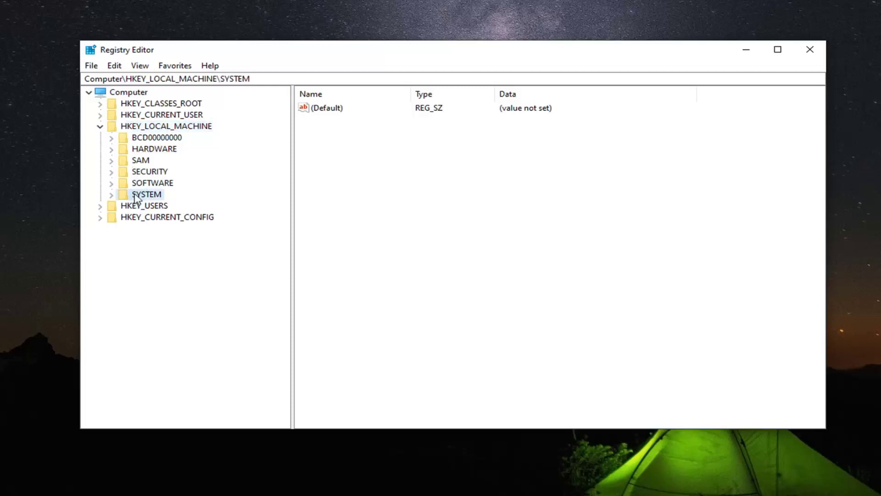
pyautogui.doubleClick(135, 196)
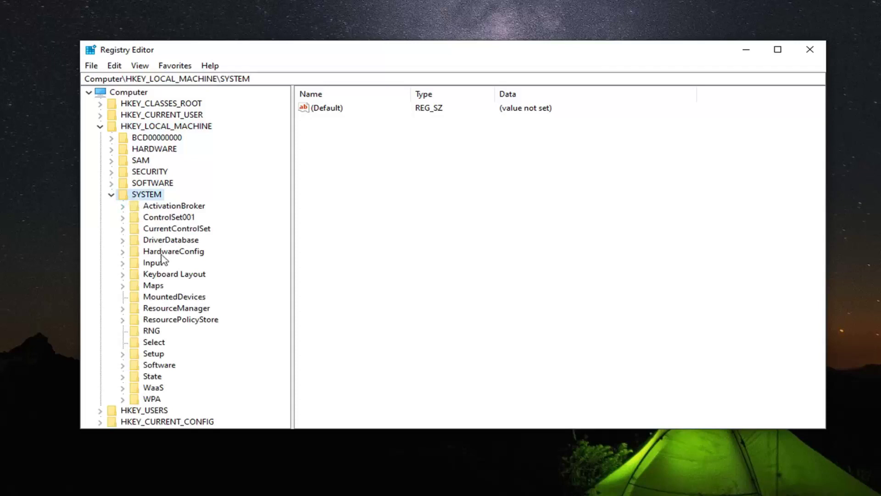
pyautogui.click(169, 219)
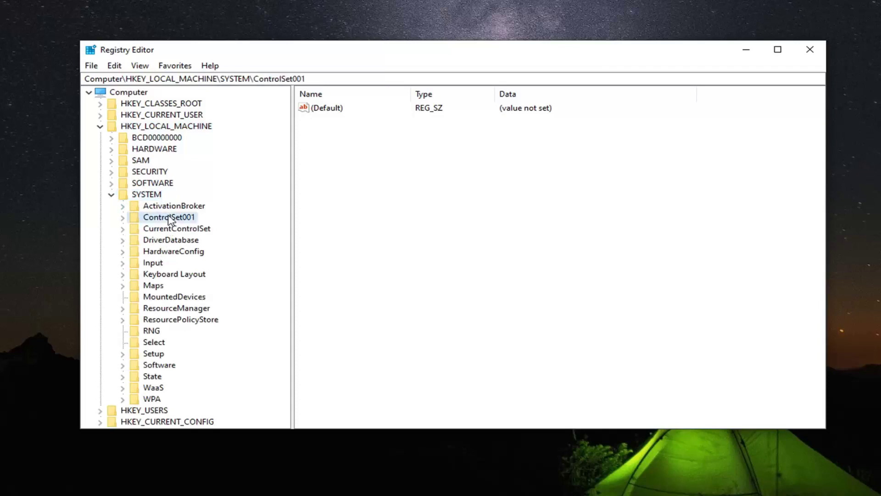
pyautogui.doubleClick(170, 219)
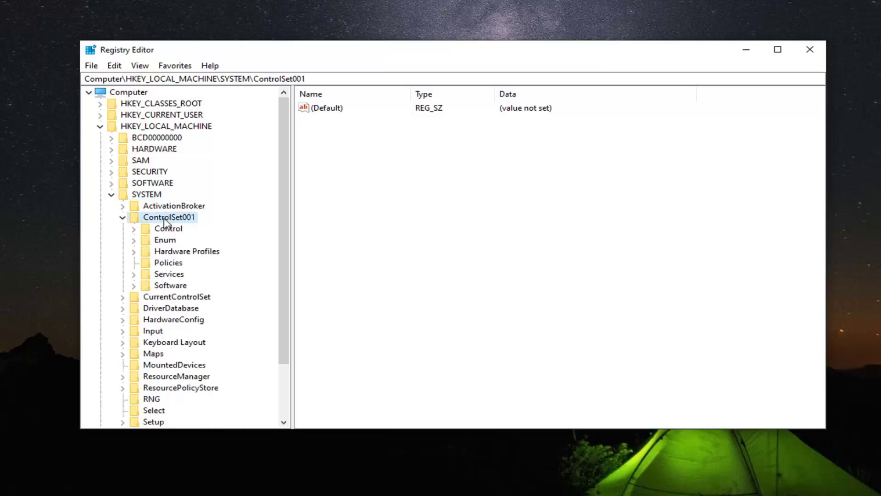
pyautogui.click(164, 229)
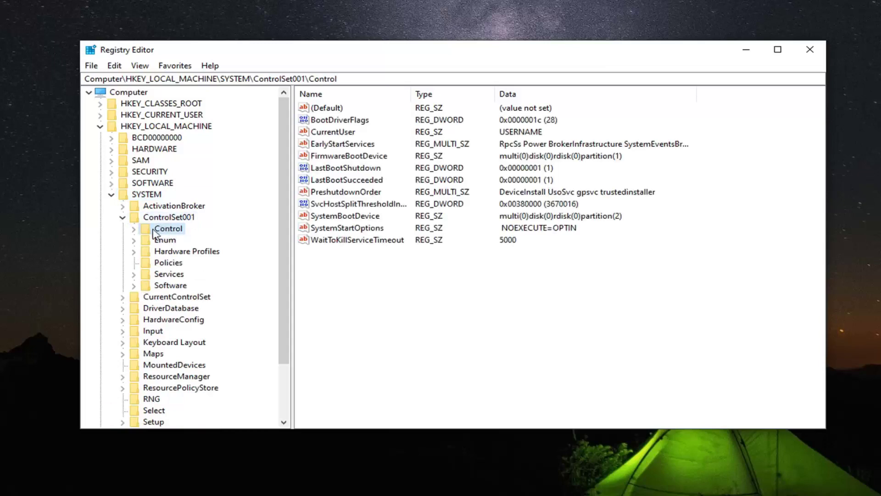
pyautogui.click(134, 229)
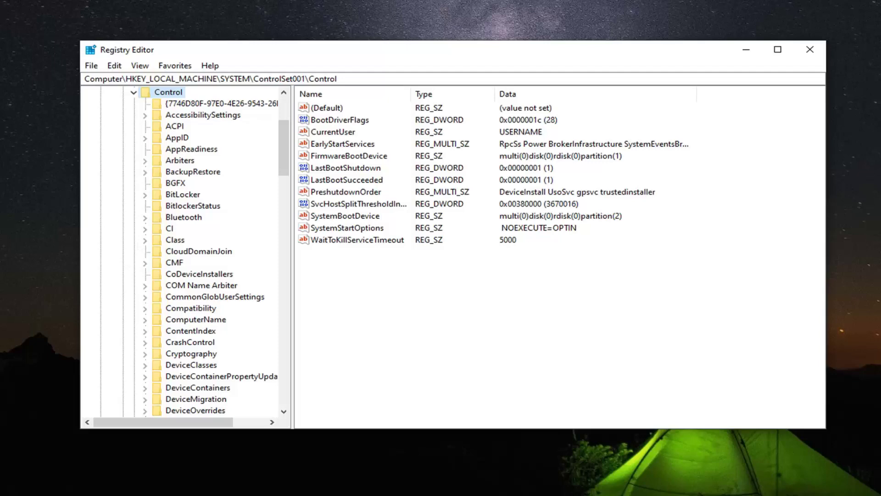
pyautogui.scroll(-7, 158, 299)
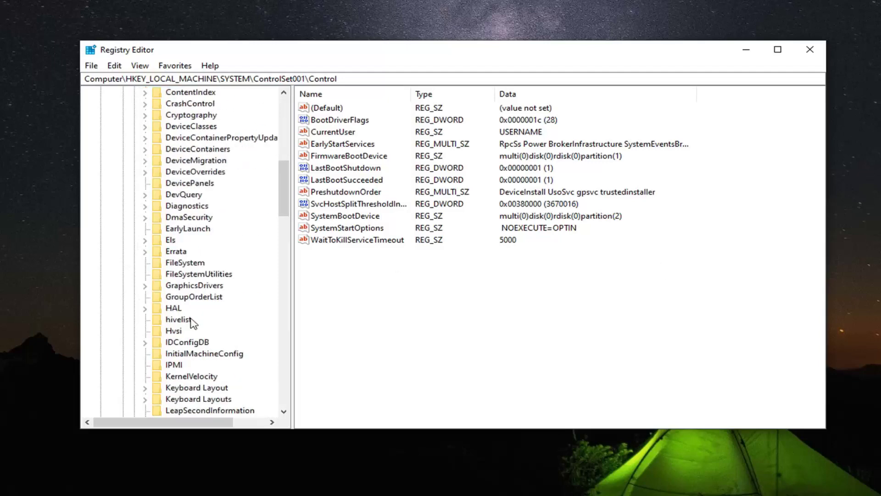
pyautogui.scroll(-5, 190, 321)
pyautogui.scroll(-6, 190, 326)
pyautogui.scroll(-4, 190, 328)
pyautogui.scroll(-4, 191, 330)
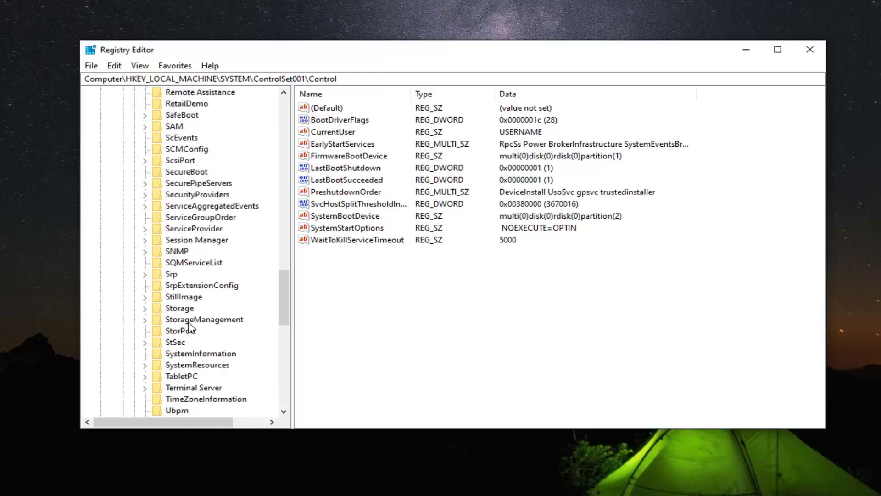
pyautogui.scroll(-1, 200, 372)
pyautogui.click(205, 367)
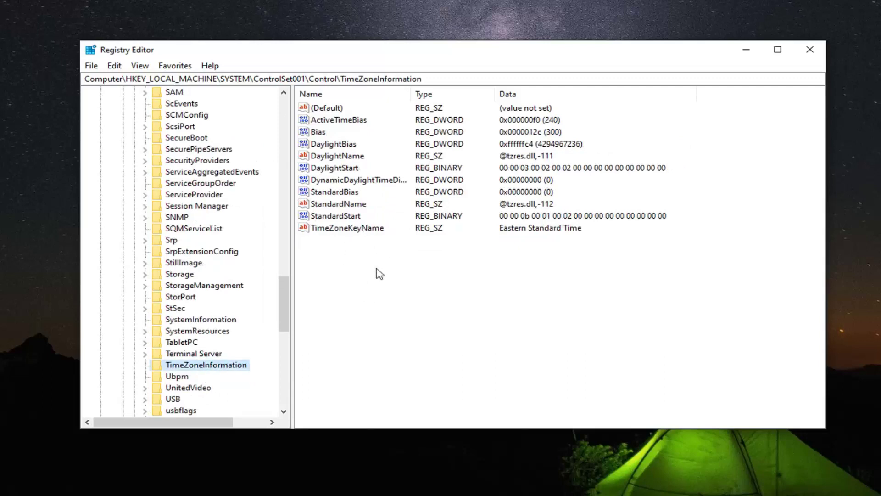
# Step: Create a DWORD (32-bit) value in TimeZoneInformation named RealTimeIsUniversal
pyautogui.rightClick(346, 262)
pyautogui.moveTo(380, 269)
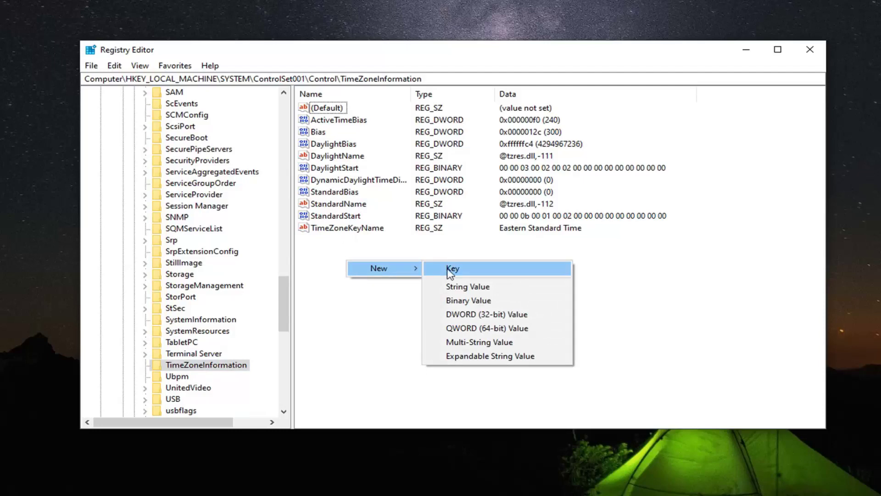
pyautogui.click(465, 316)
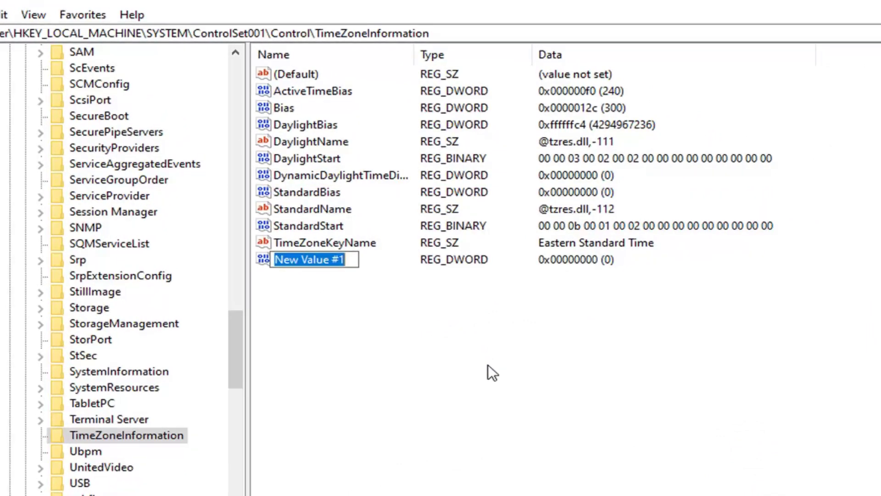
pyautogui.write('Real')
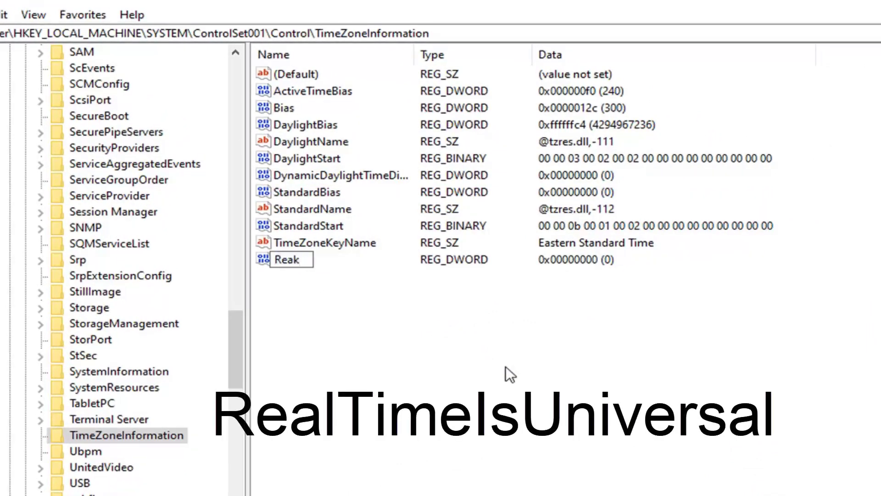
pyautogui.press('BackSpace')
pyautogui.press('BackSpace')
pyautogui.press('BackSpace')
pyautogui.press('BackSpace')
pyautogui.write('RealT')
pyautogui.write('imeIs')
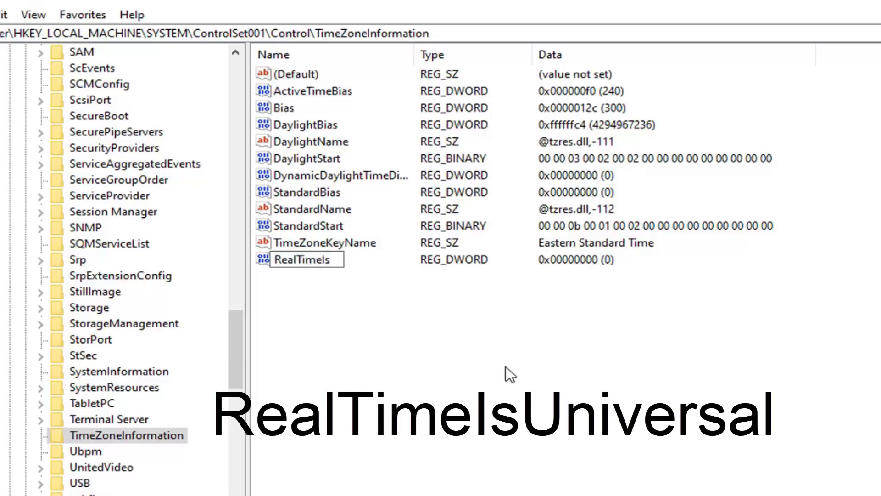
pyautogui.write('Univer')
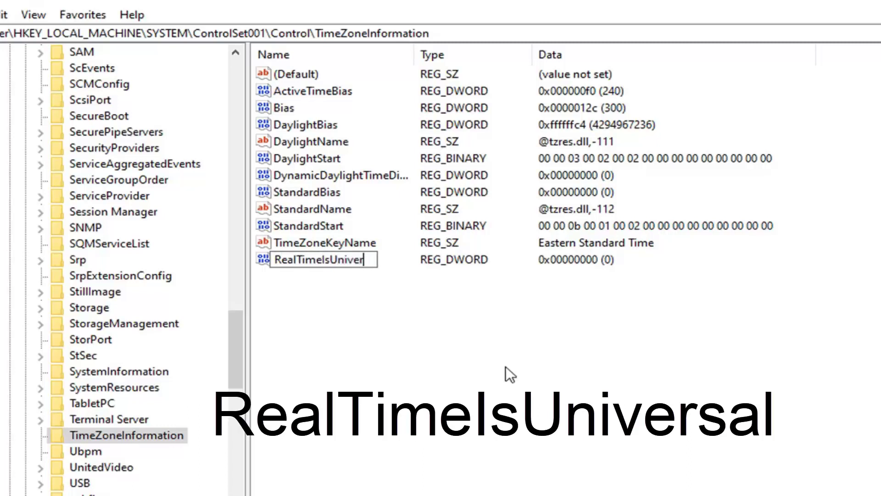
pyautogui.write('sal')
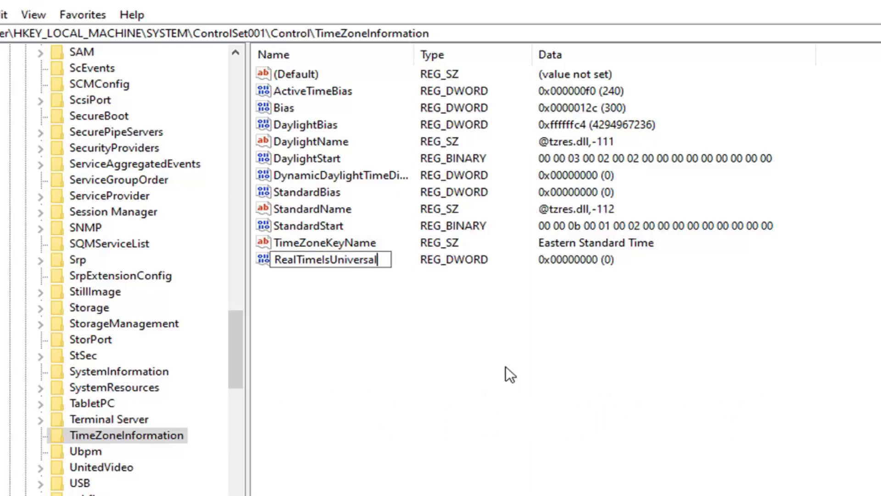
pyautogui.press('Return')
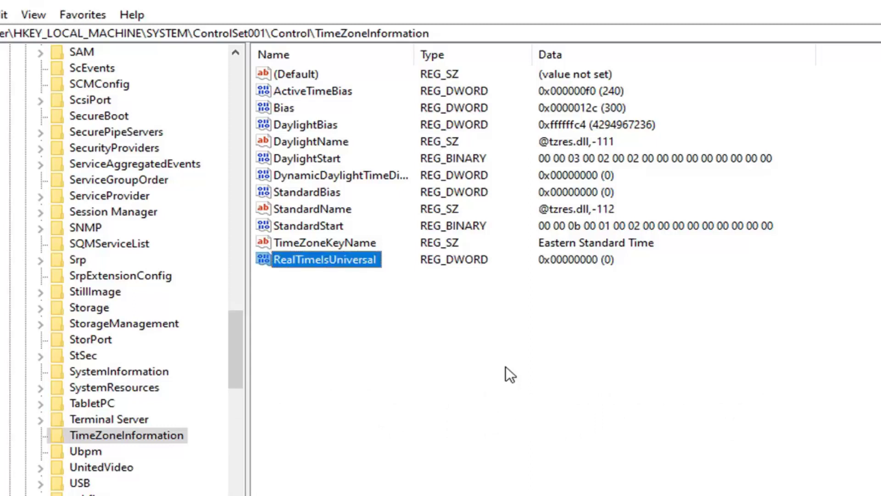
# Step: Change RealTimeIsUniversal's value data from 0 to 1 and confirm
pyautogui.doubleClick(311, 261)
pyautogui.moveTo(114, 74); pyautogui.dragTo(396, 150)
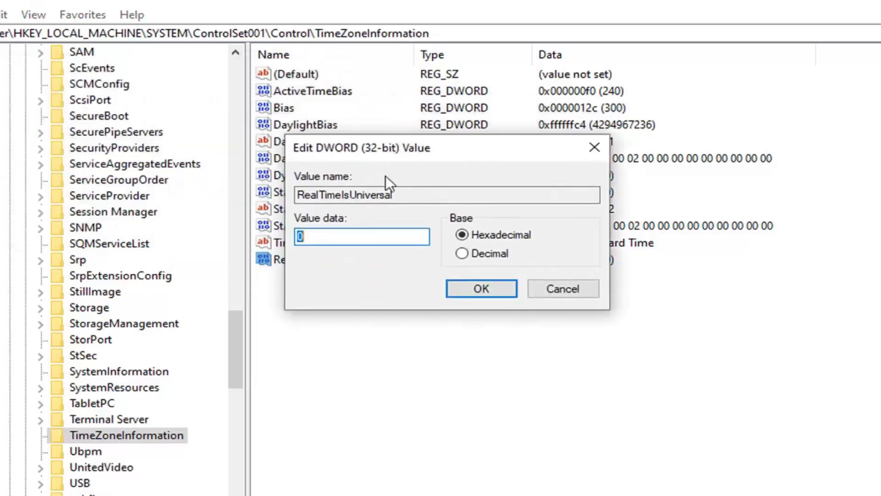
pyautogui.press('BackSpace')
pyautogui.write('1')
pyautogui.click(488, 294)
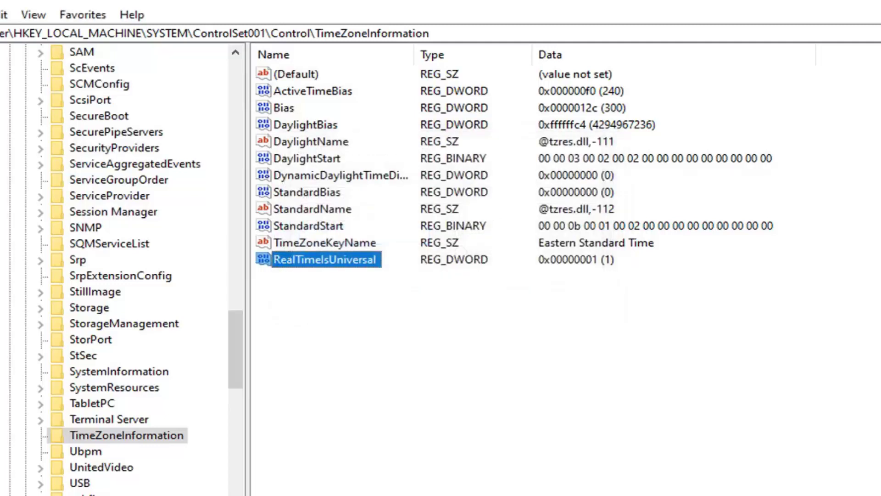
pyautogui.moveTo(238, 362); pyautogui.dragTo(217, 157)
pyautogui.scroll(7, 142, 138)
# Step: Collapse ControlSet001, SYSTEM and HKEY_LOCAL_MACHINE, select Computer, and close Registry Editor
pyautogui.click(15, 228)
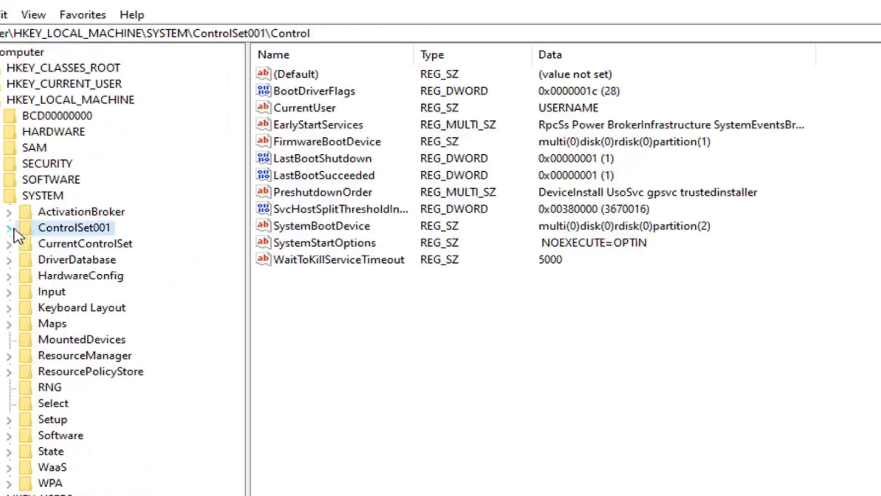
pyautogui.click(6, 199)
pyautogui.click(2, 101)
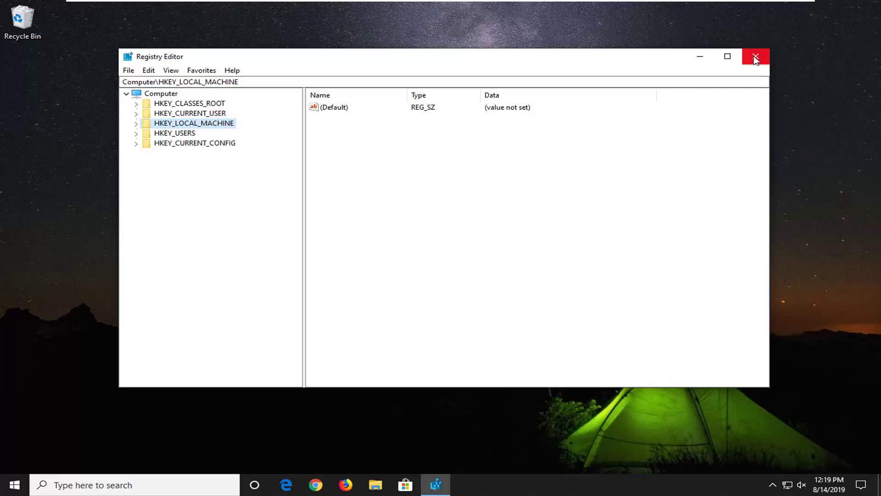
pyautogui.click(172, 95)
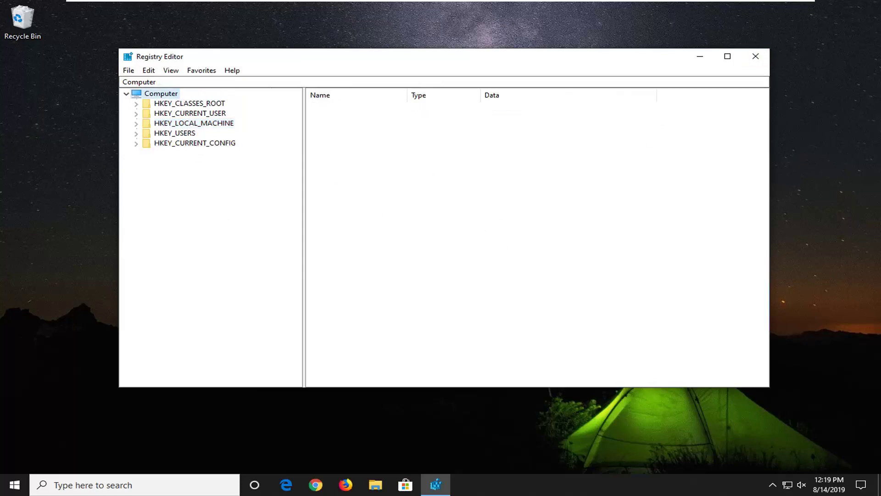
pyautogui.click(759, 62)
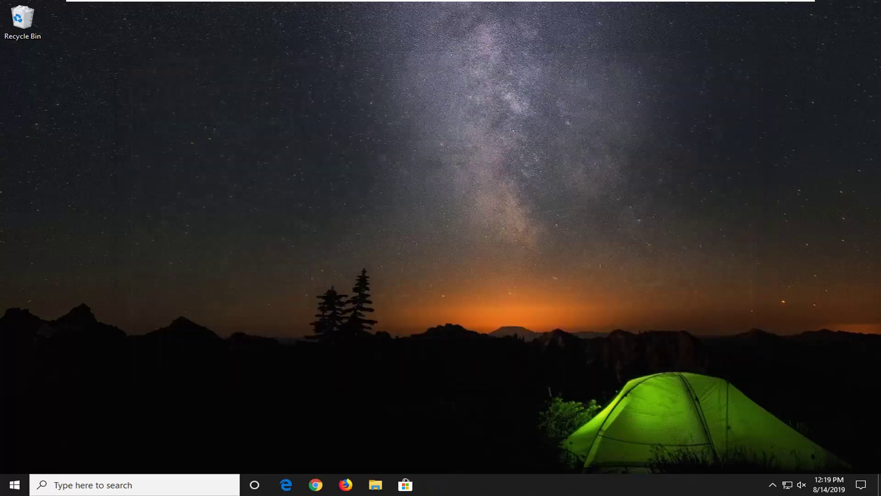